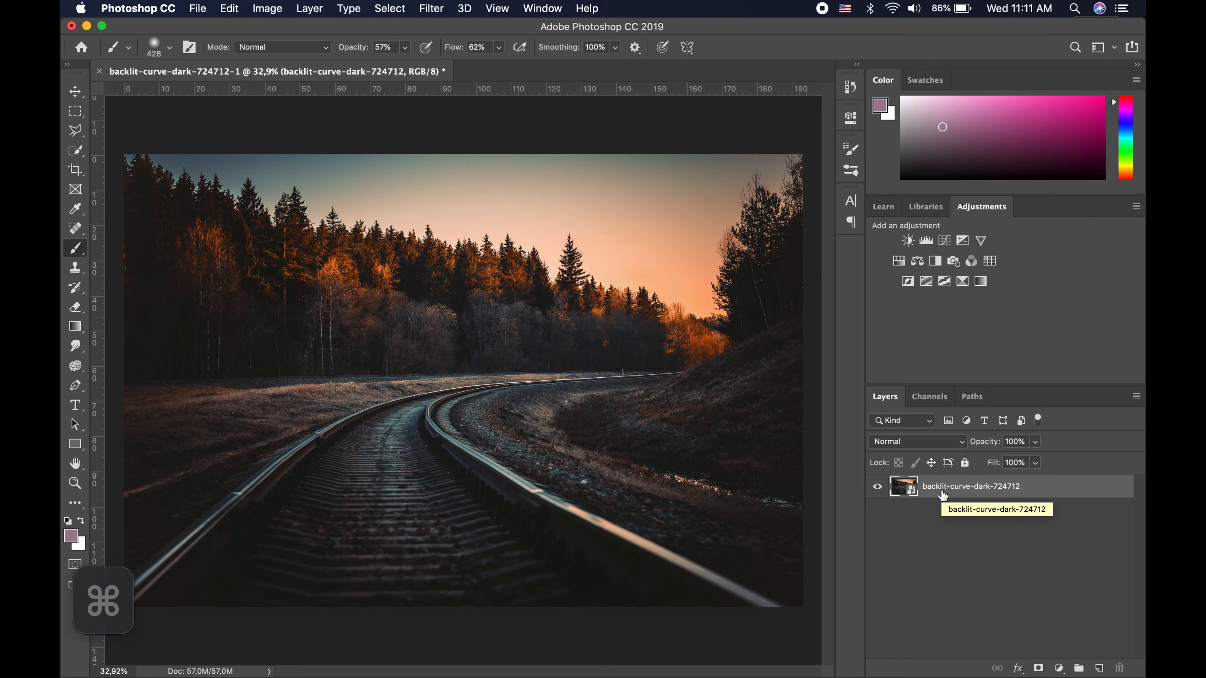
- Duplicate the photo layer and set the copy's blend mode to Luminosity
key("ctrl+j")
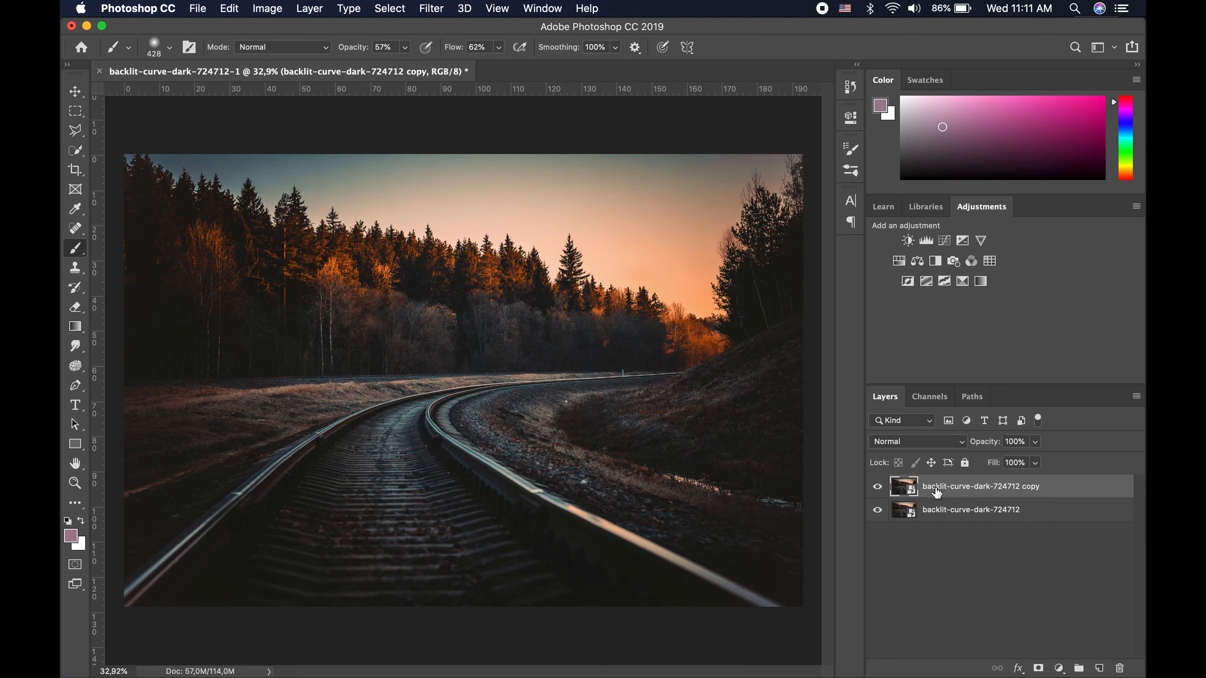
left_click(931, 441)
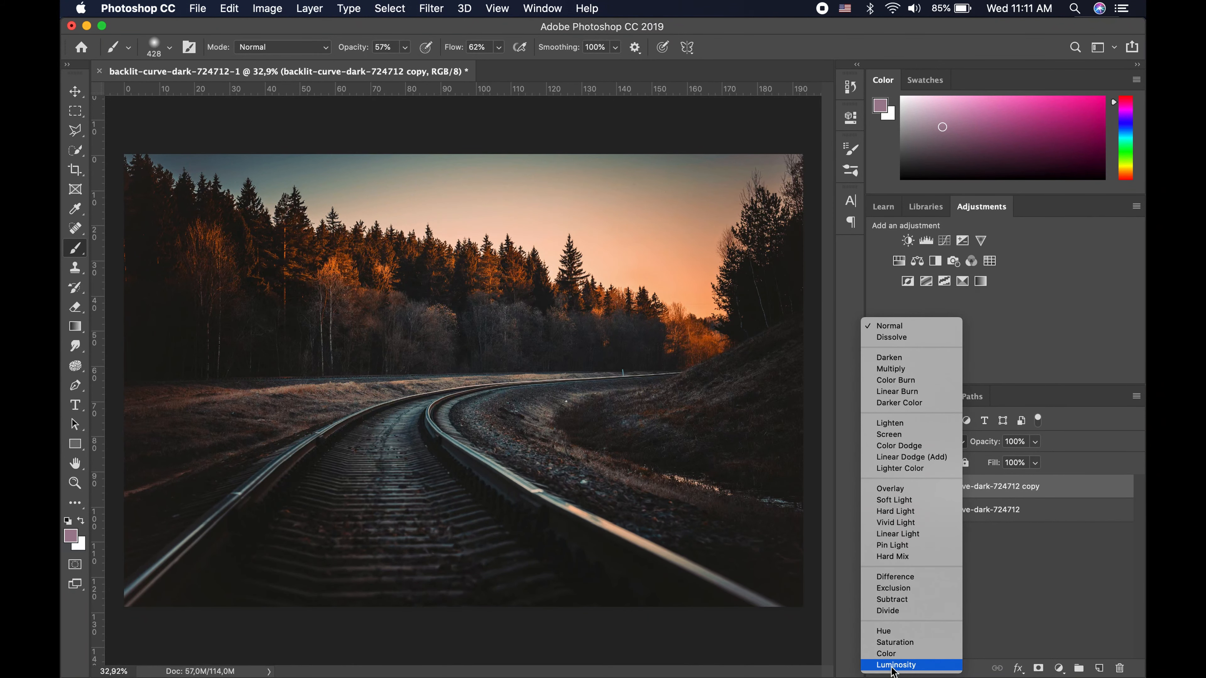
left_click(894, 666)
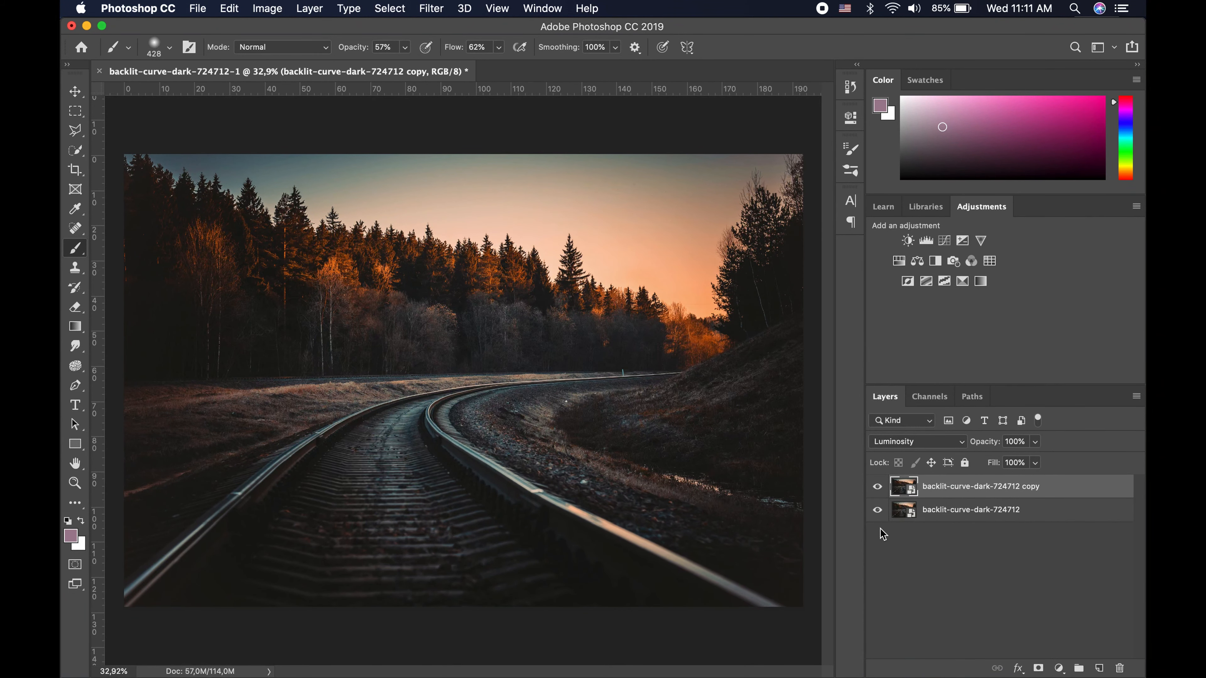
- Open the Unsharp Mask filter for the duplicated layer with its preview at 13%
left_click(432, 10)
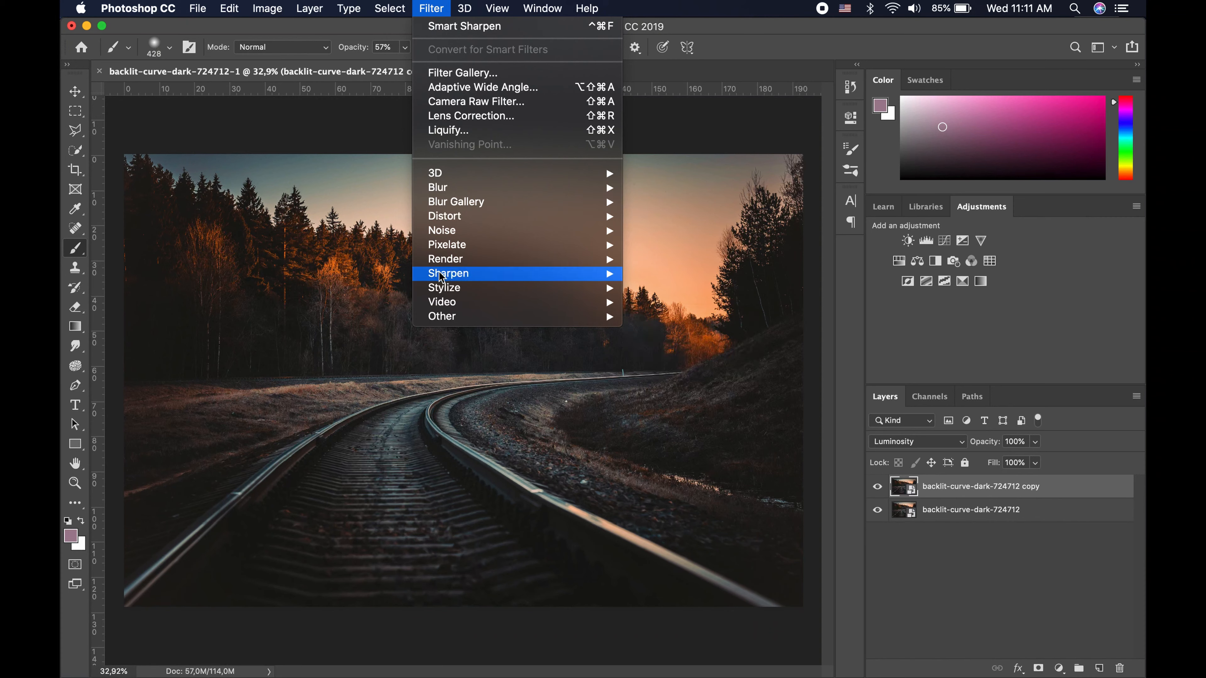
mouse_move(522, 274)
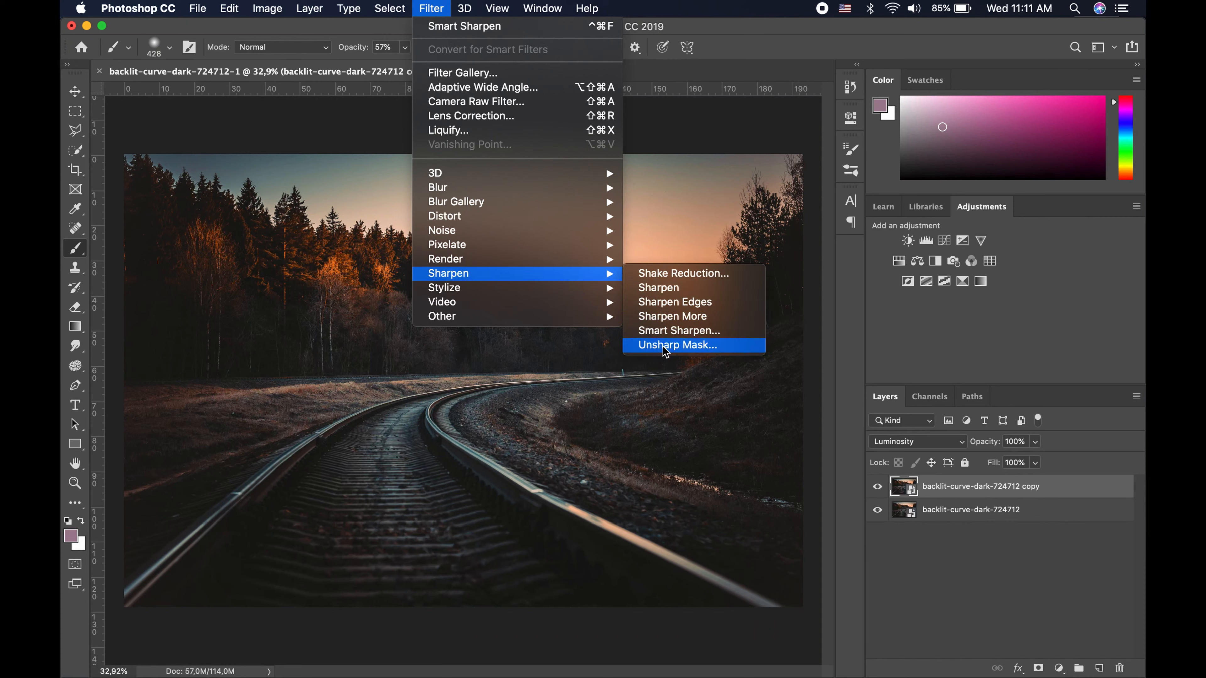
left_click(684, 347)
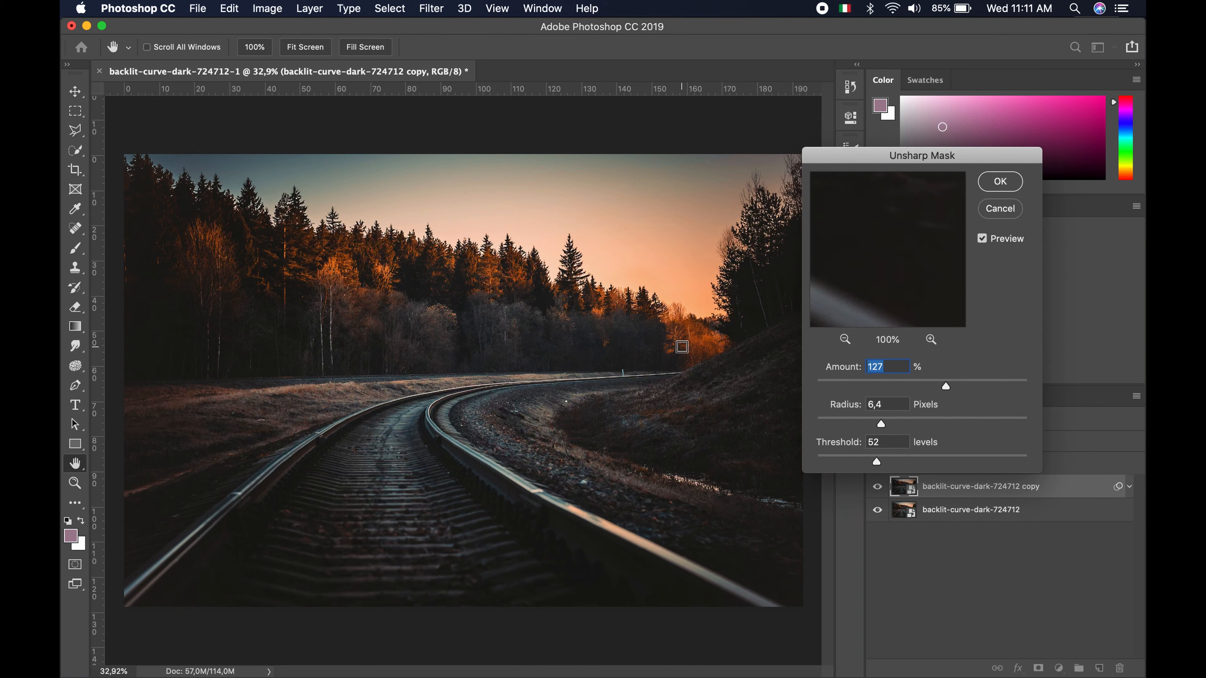
left_click(845, 340)
left_click(845, 340)
left_click(845, 340)
left_click(845, 340)
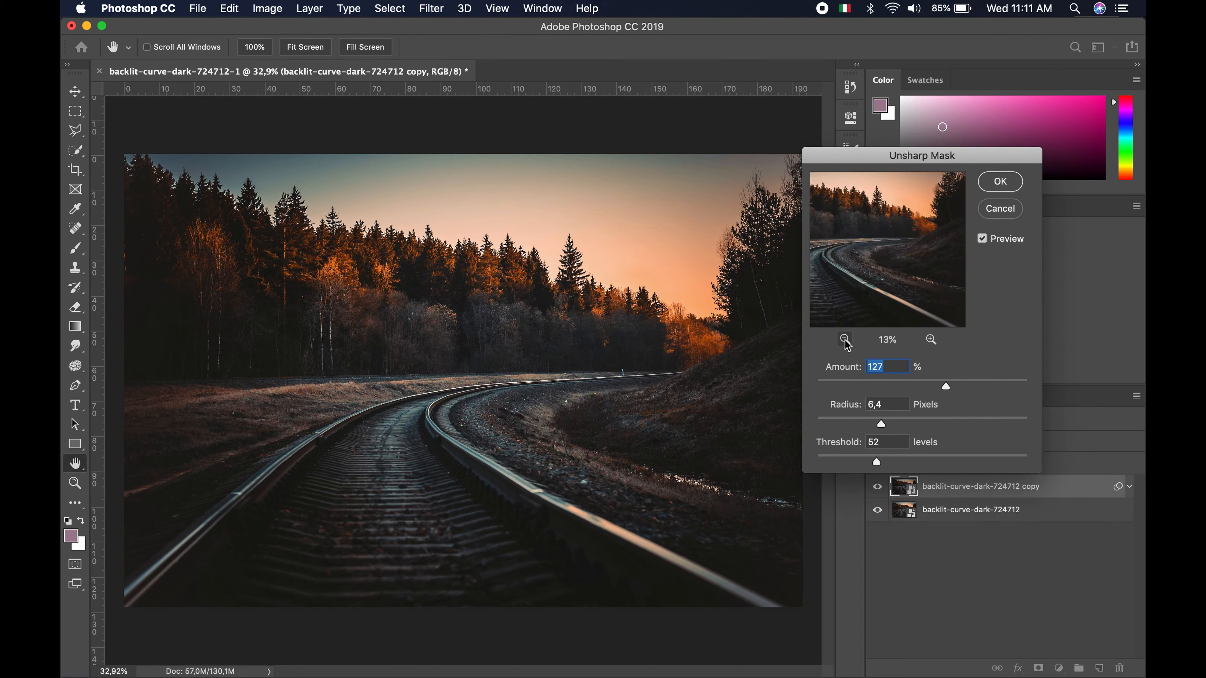
left_click_drag(864, 269, 885, 266)
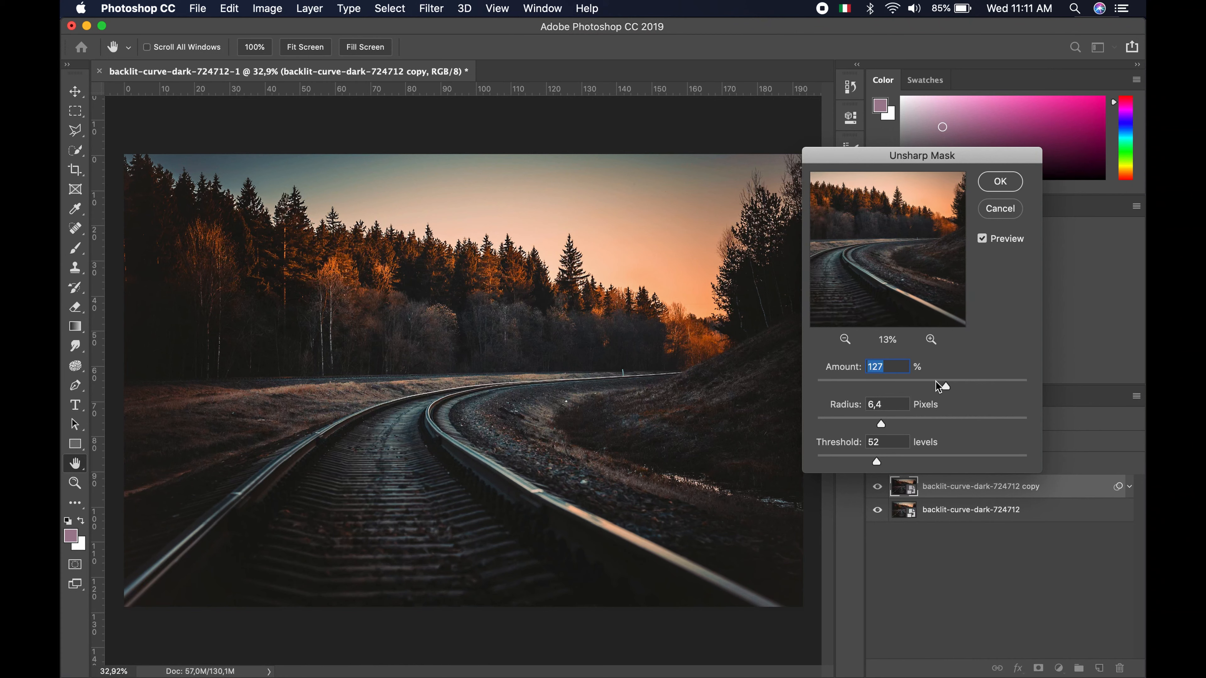
- Try Unsharp Mask with an amount of 145%, radius 10.0 pixels and threshold 35 levels, comparing with and without the preview
left_click_drag(950, 383, 924, 385)
left_click(945, 386)
left_click_drag(946, 386, 955, 385)
left_click(901, 423)
left_click(858, 461)
left_click(983, 240)
left_click(984, 241)
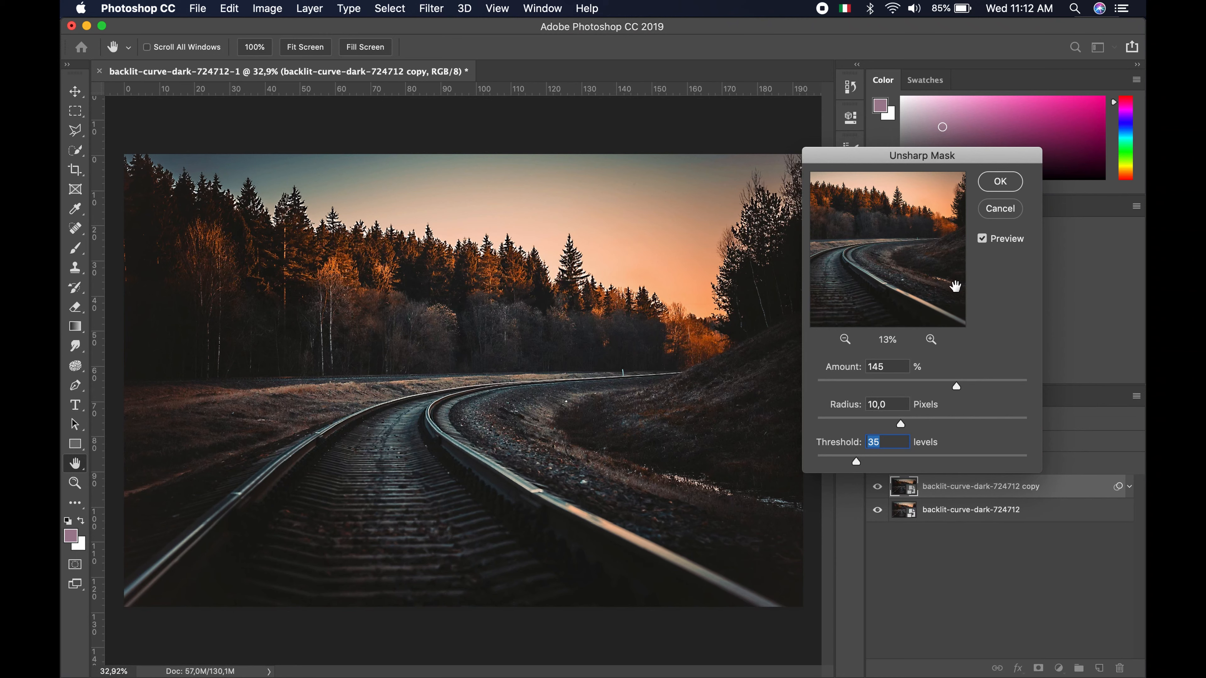
- Reduce the Unsharp Mask amount to 110% and the radius to 5.3 pixels, and apply the filter
left_click(935, 386)
left_click_drag(901, 423, 875, 424)
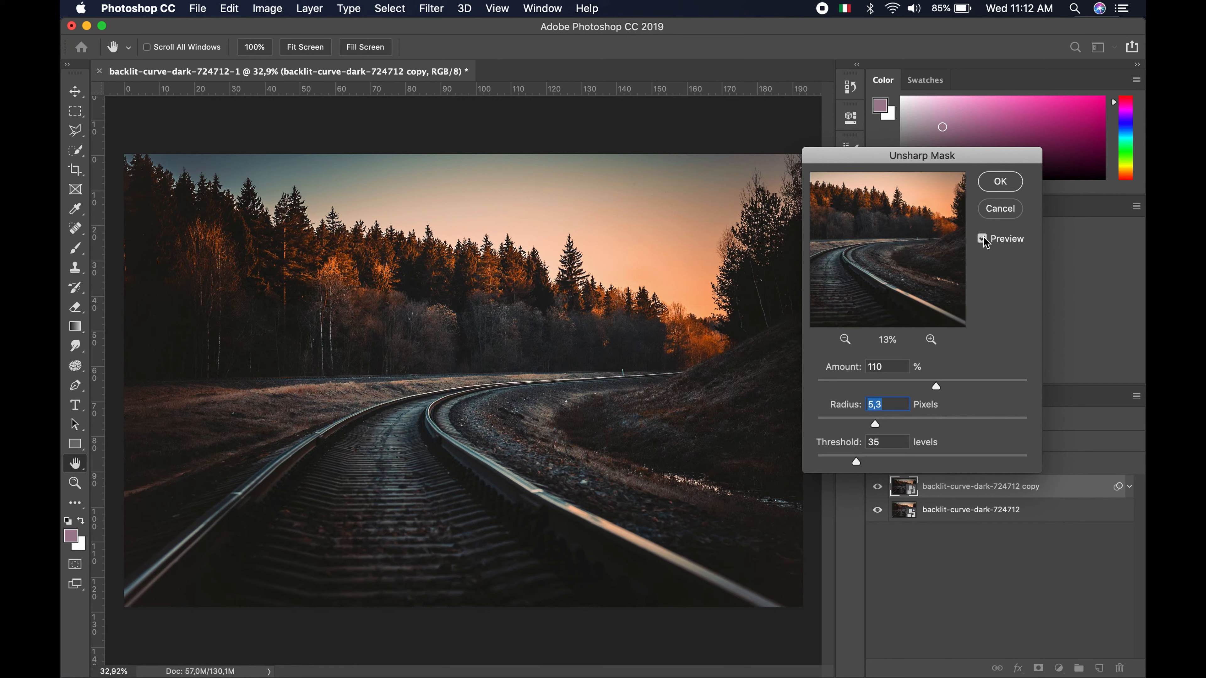
left_click(999, 182)
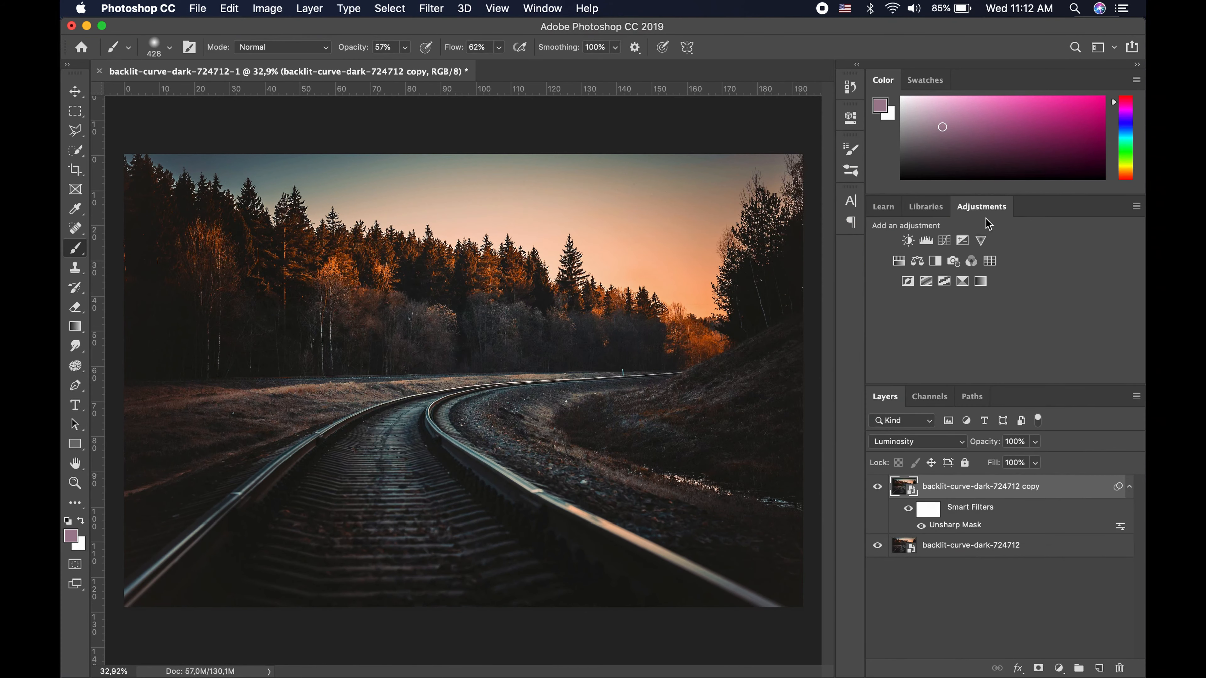
- Select the smart filter mask of the copied layer and set the foreground color to black (#000000)
left_click(934, 515)
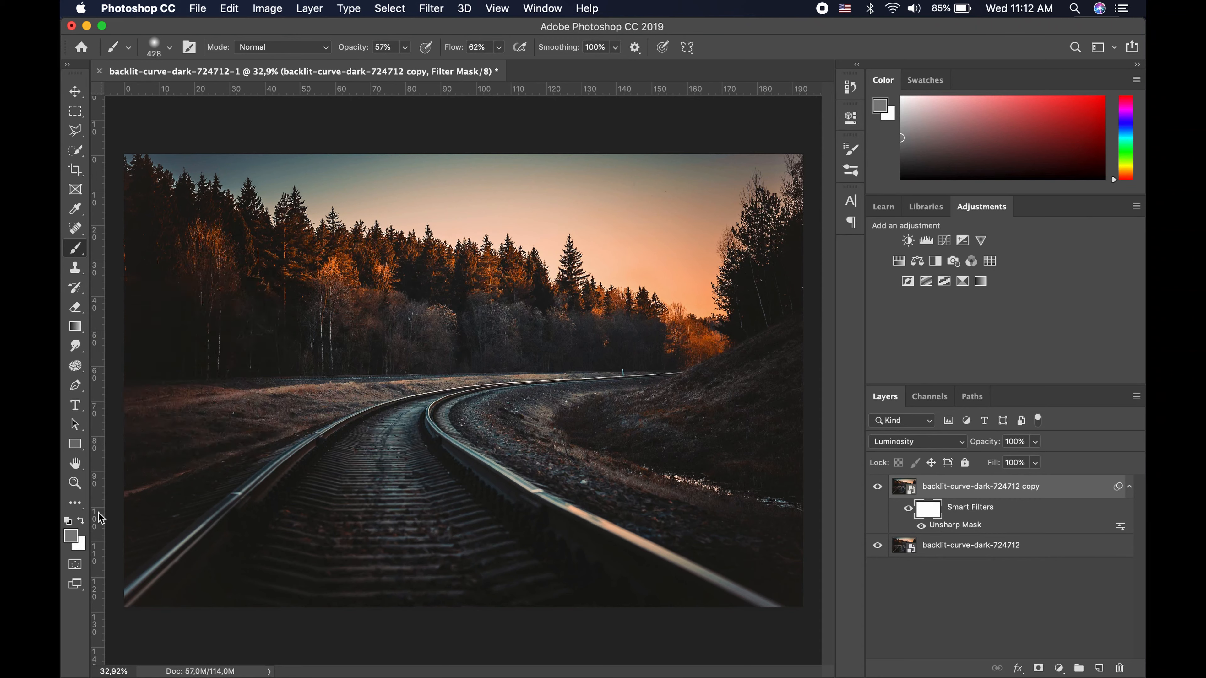
left_click(70, 536)
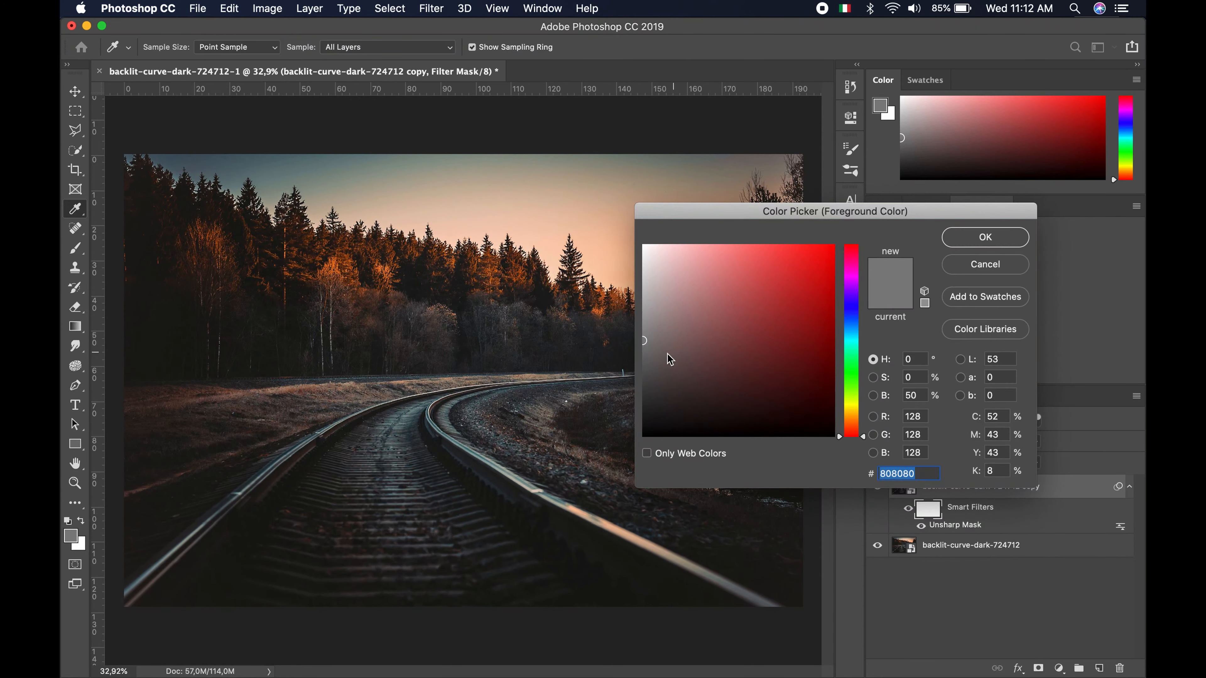
left_click(627, 444)
left_click_drag(627, 444, 601, 475)
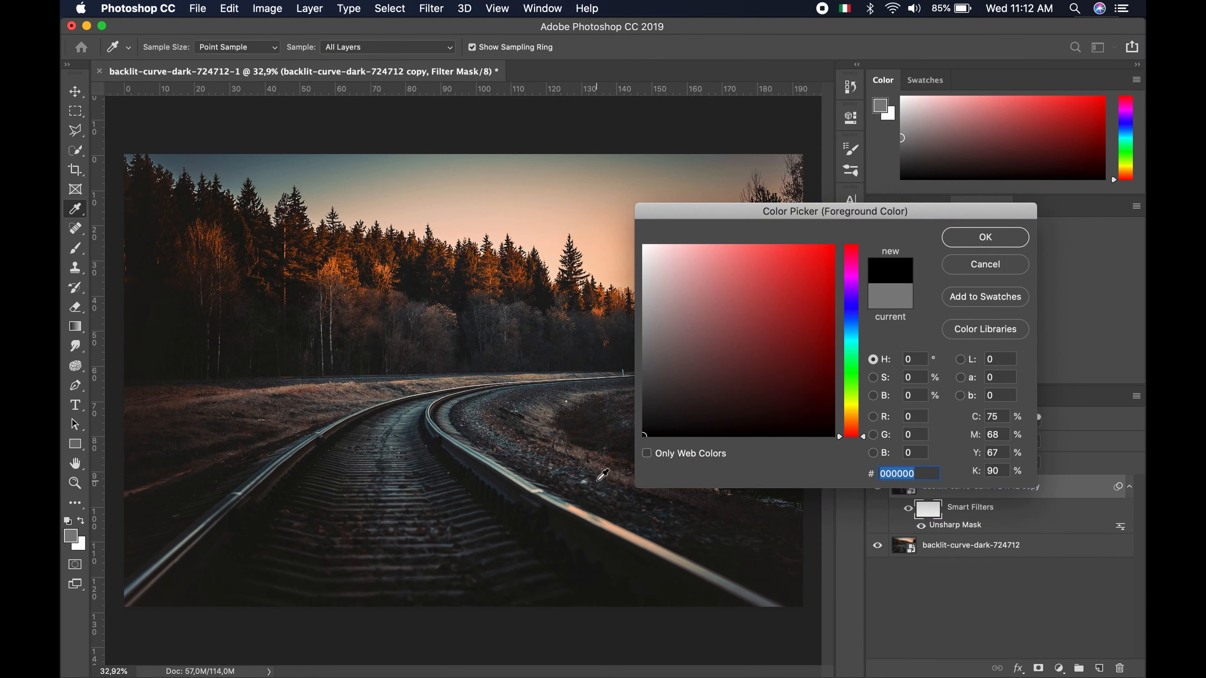
left_click(969, 234)
- Paint black with the Brush on the filter mask over the sky and upper treetops to remove the sharpening there
key("b")
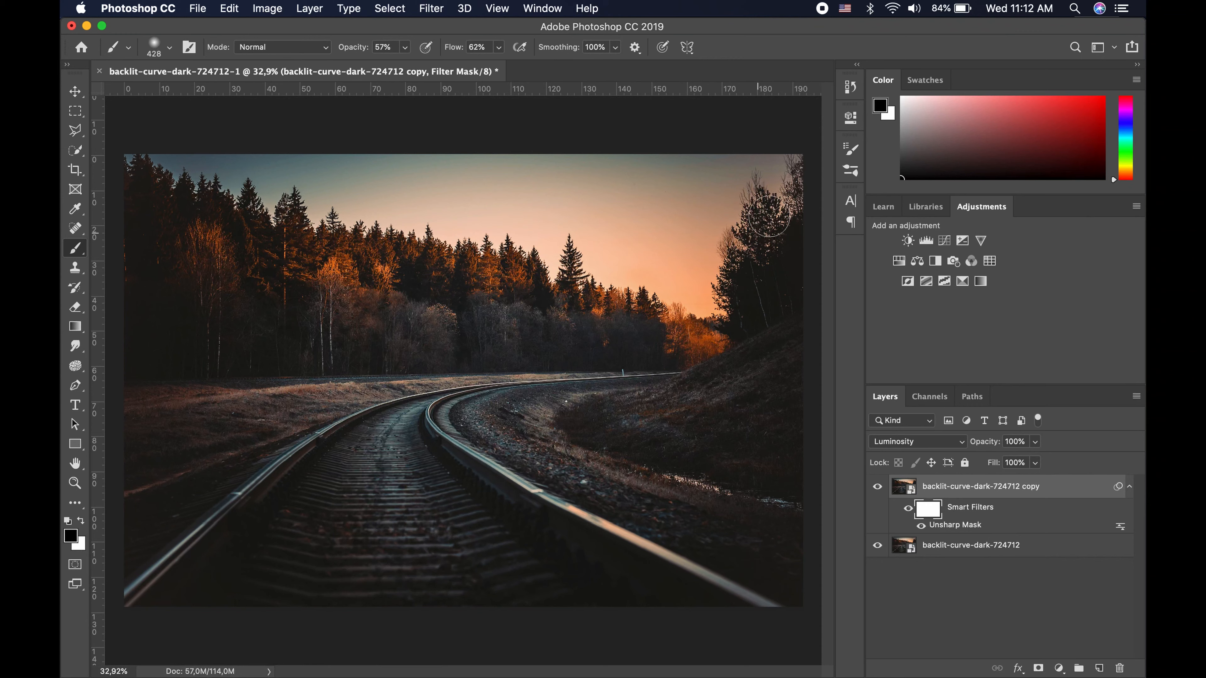
left_click_drag(752, 204, 799, 164)
mouse_move(195, 175)
left_mouse_down()
mouse_move(265, 175)
mouse_move(285, 220)
left_mouse_up()
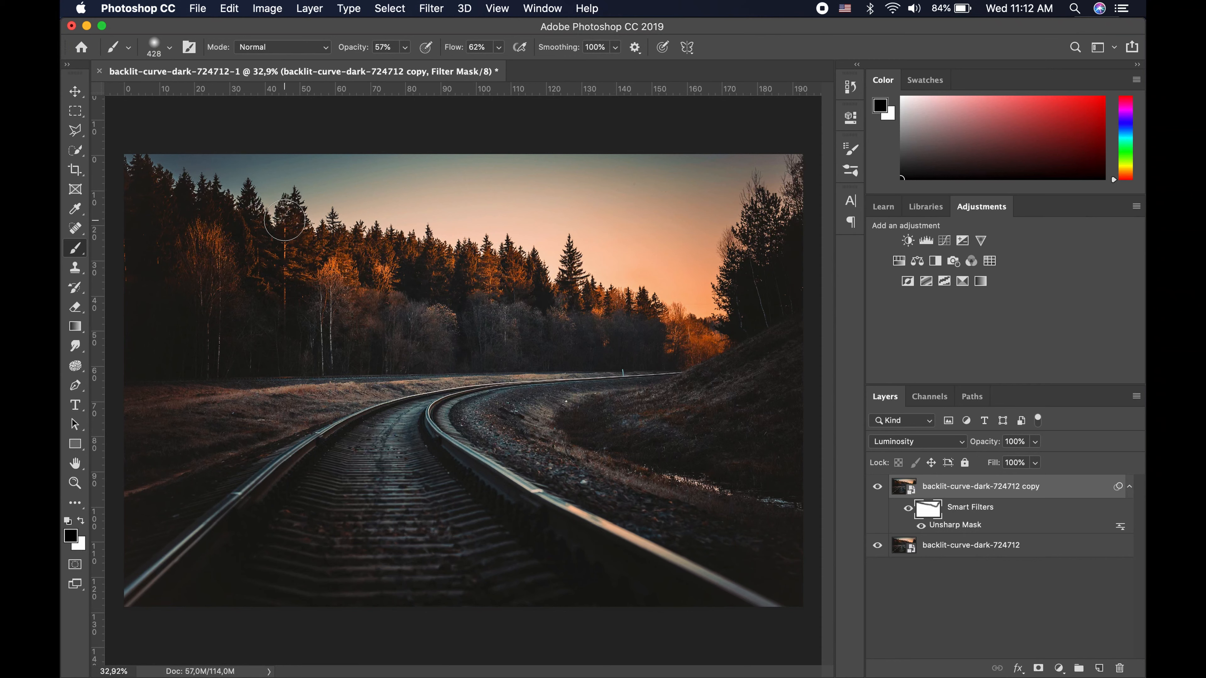
- Compare the photo with and without the Unsharp Mask copy, and delete that copied layer
left_click(877, 490)
left_click(877, 489)
left_click(876, 489)
left_click(877, 489)
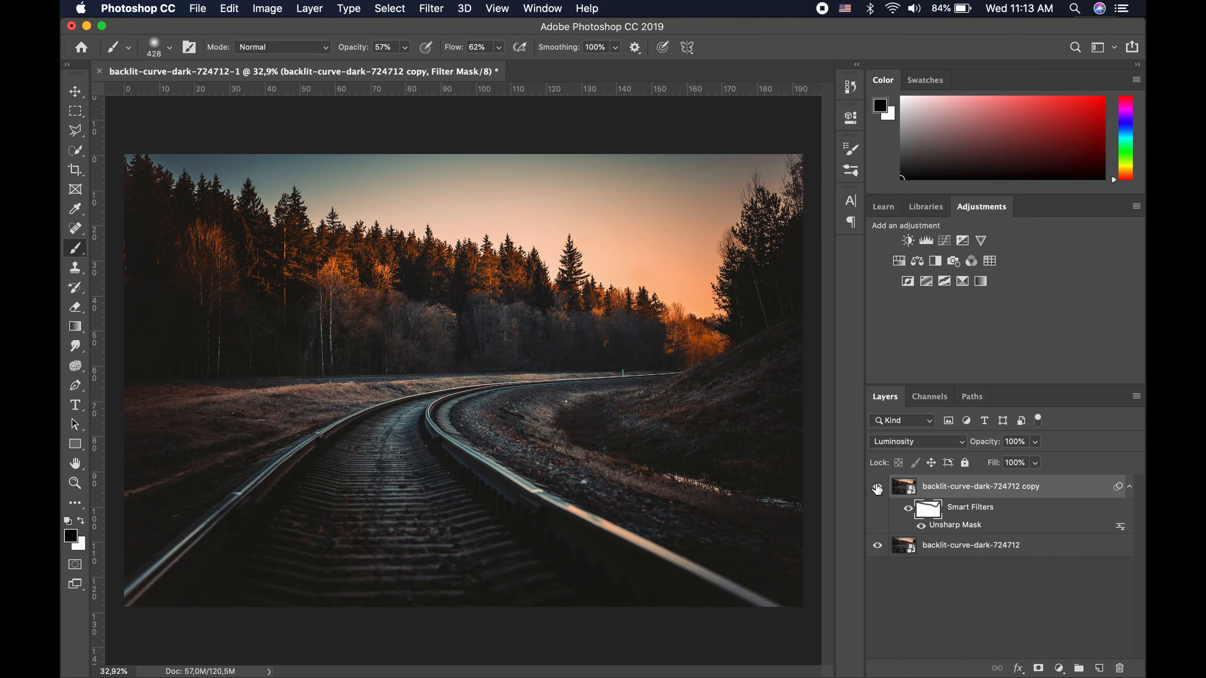
left_click(956, 489)
key("BackSpace")
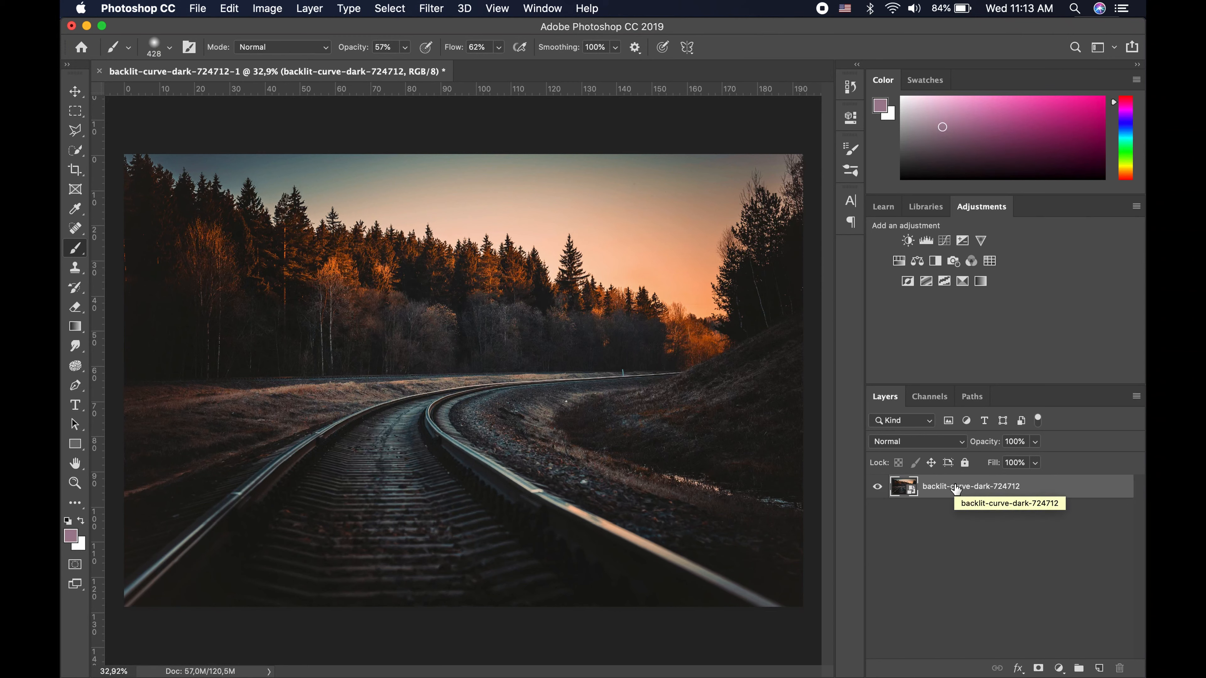
- Make a fresh duplicate of the original photo layer and set its blend mode to Luminosity
key("super+j")
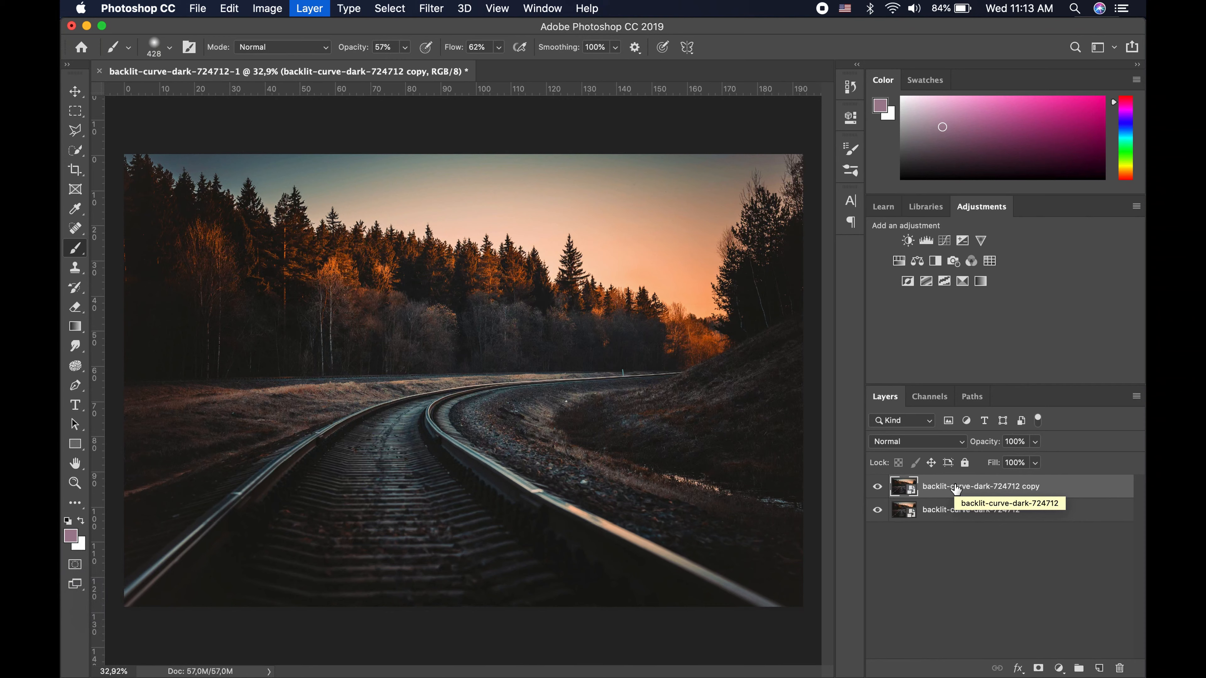
left_click(916, 442)
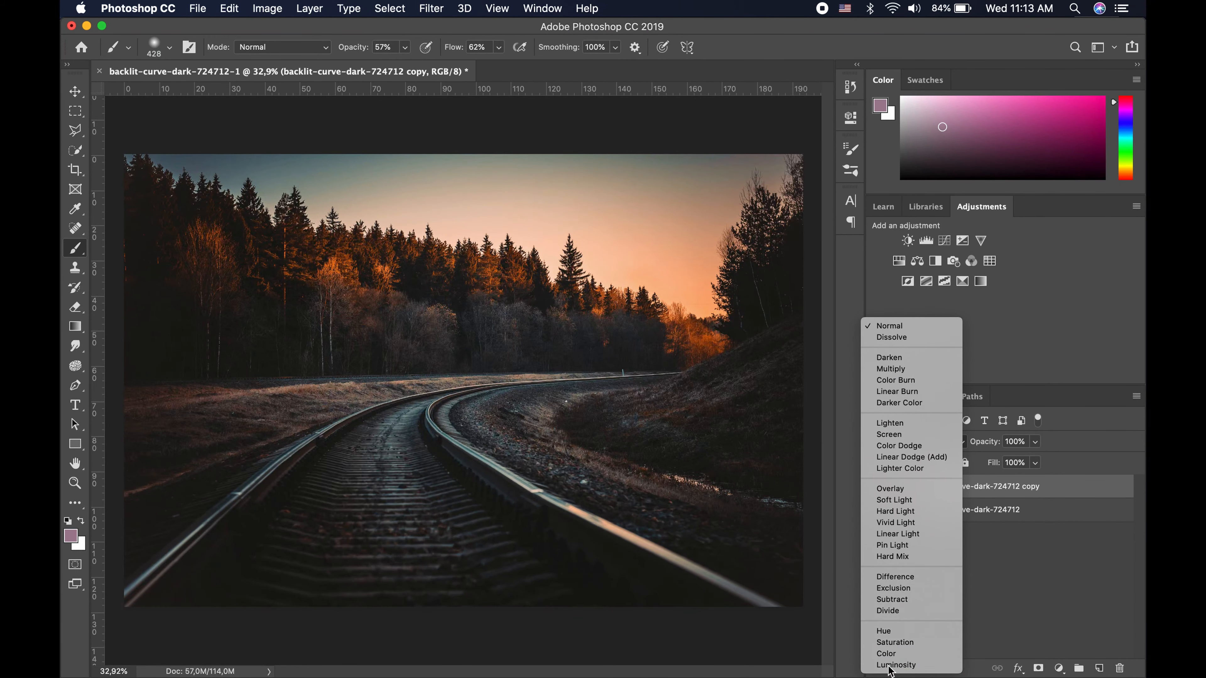
left_click(891, 665)
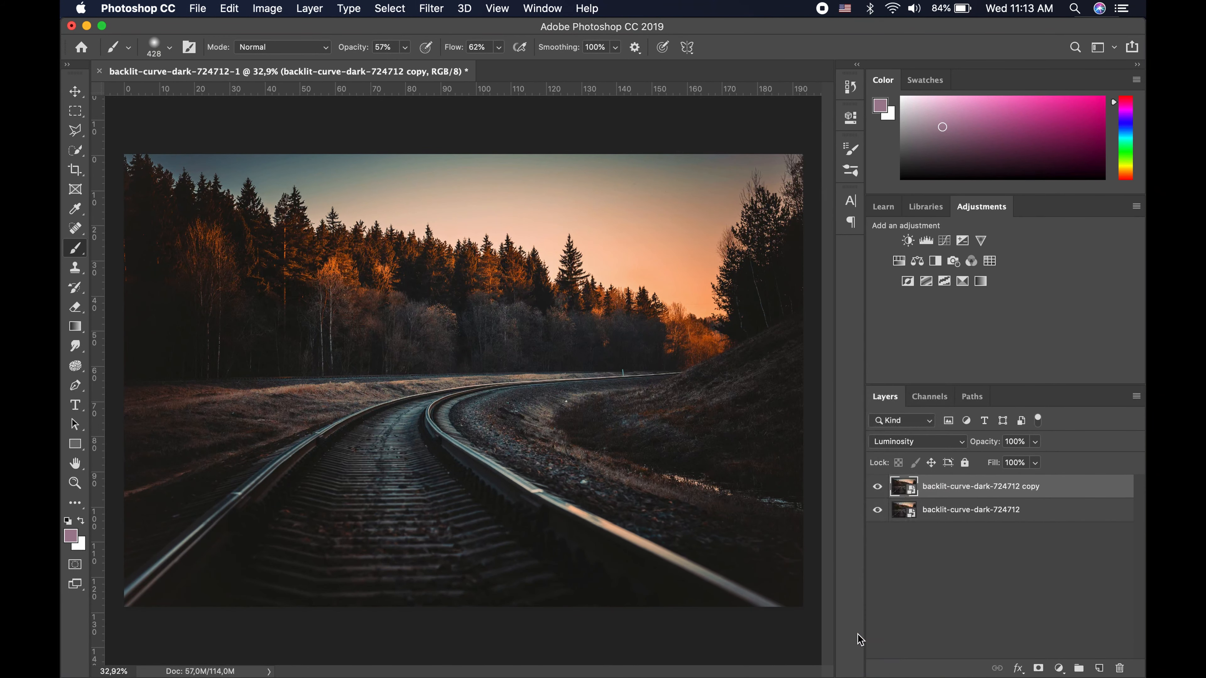
- Apply Smart Sharpen to the copy with an amount of 337%, radius 3.0 px, 10% noise reduction and Lens Blur removal
left_click(430, 9)
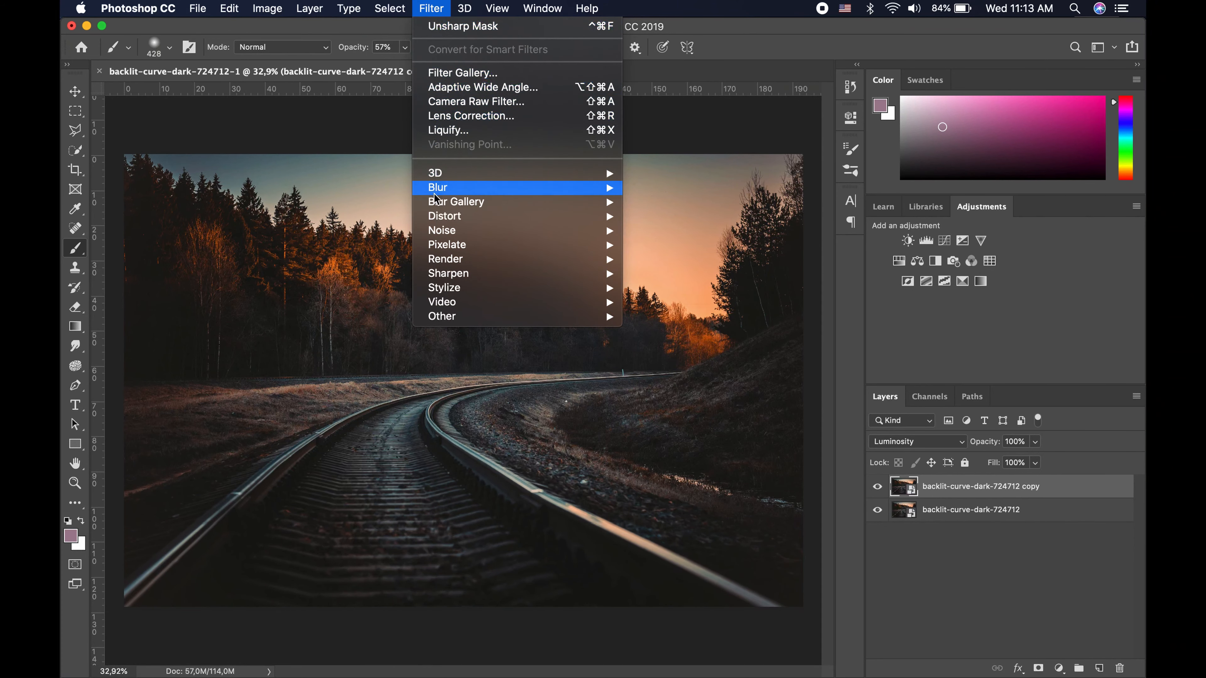
mouse_move(546, 273)
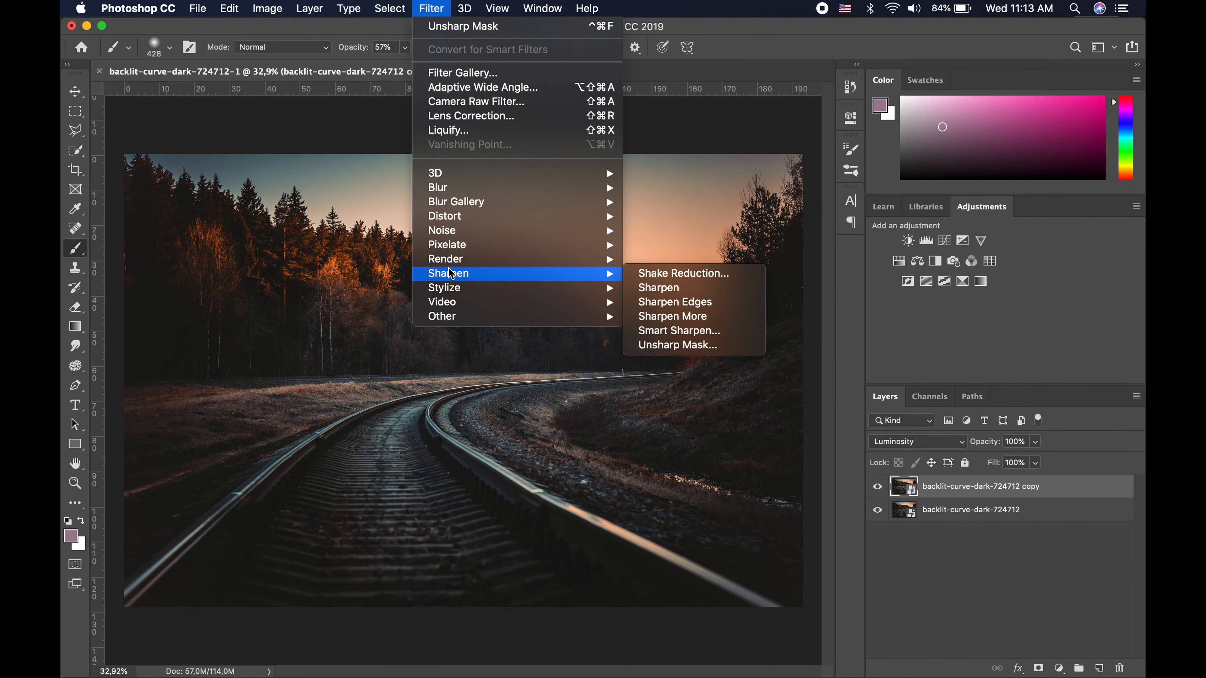
left_click(662, 331)
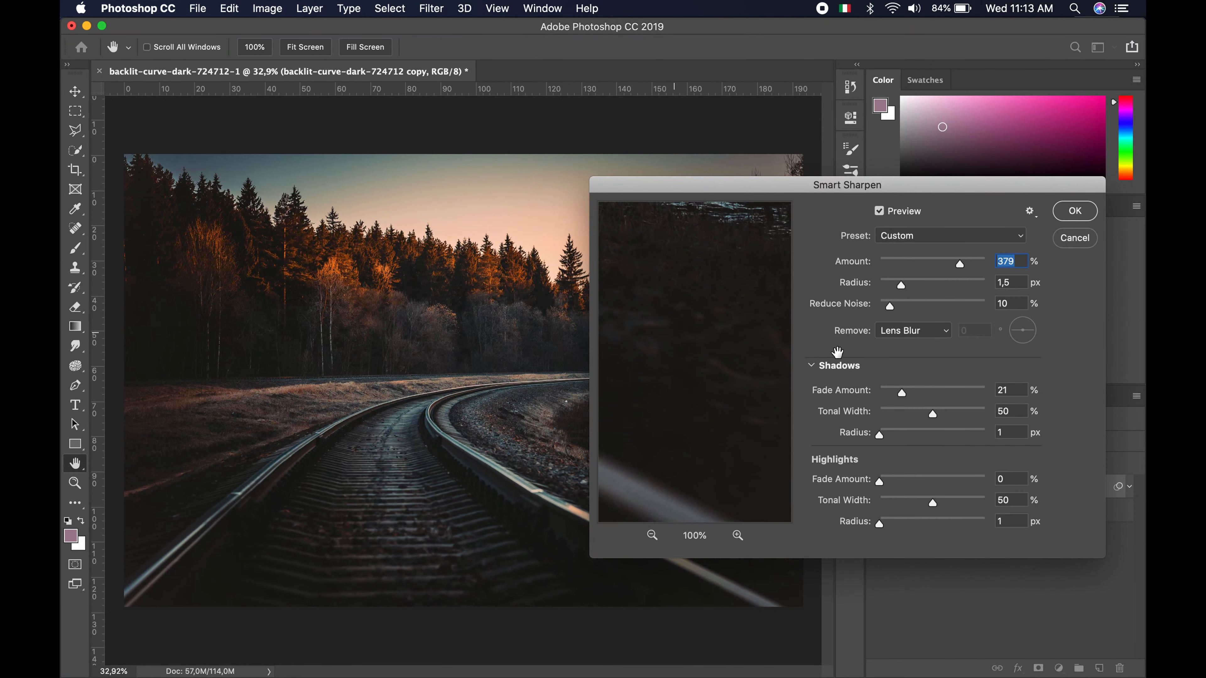
left_click(892, 215)
left_click(892, 215)
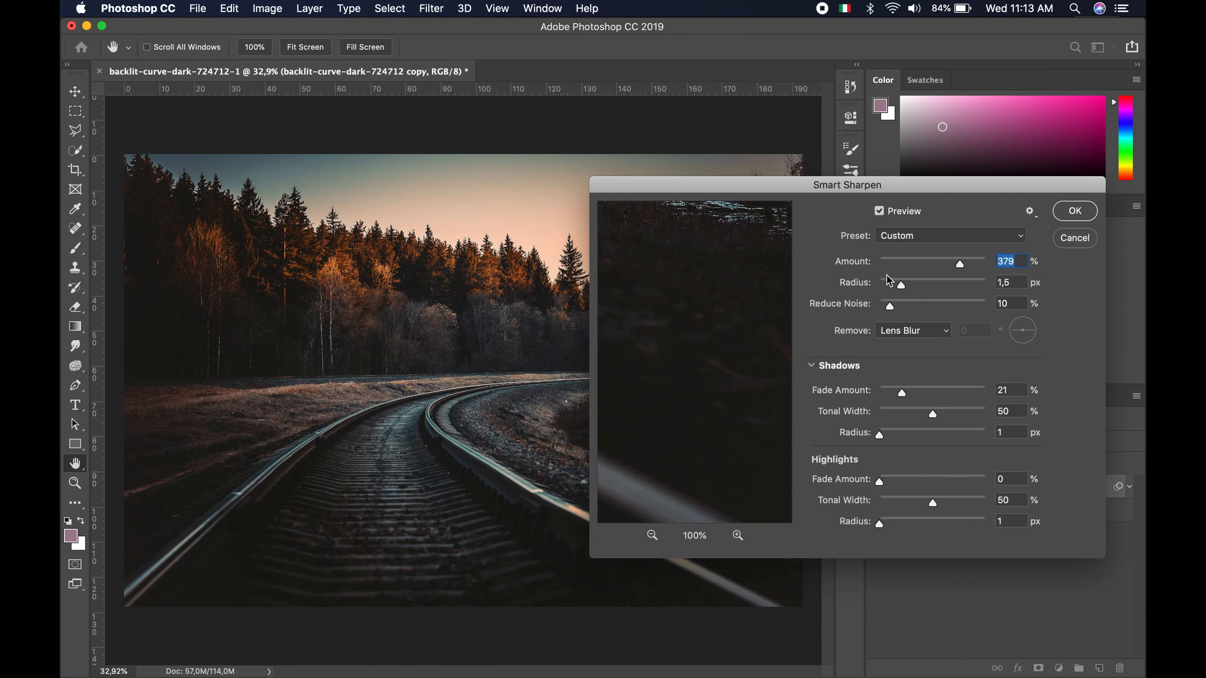
left_click_drag(961, 265, 952, 265)
left_click(1066, 218)
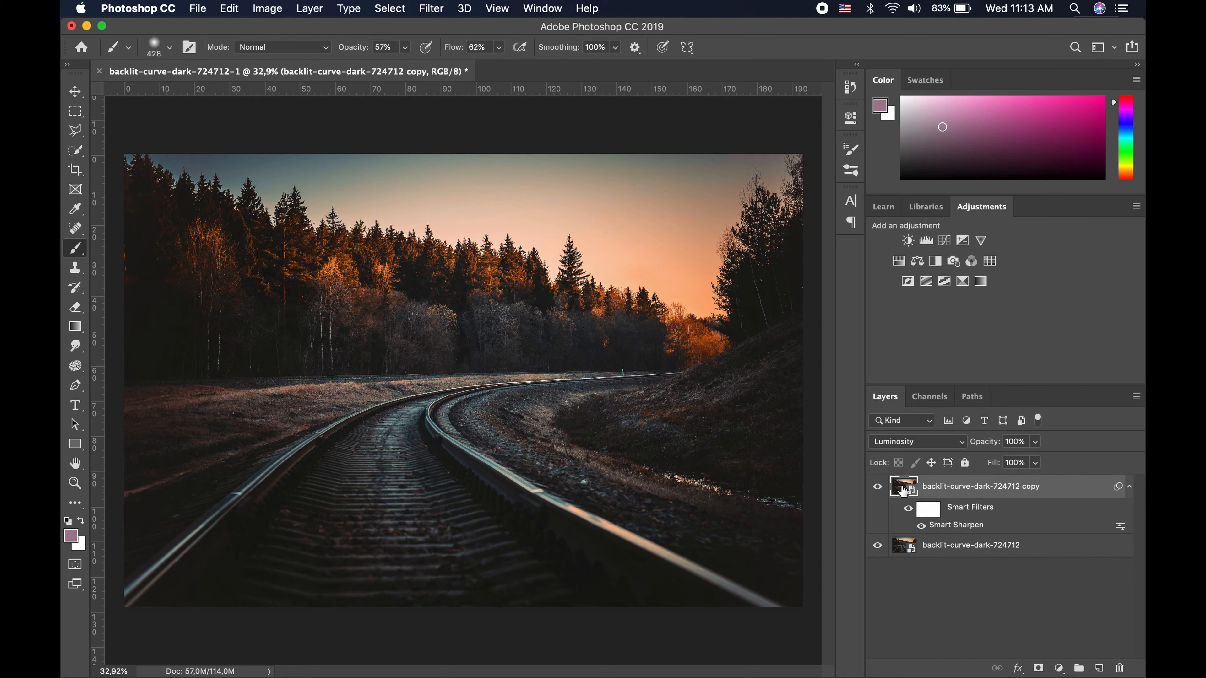
- Paint black on the Smart Sharpen filter mask over the sky and treetops, with brush opacity 41% and flow 52%
left_click(932, 517)
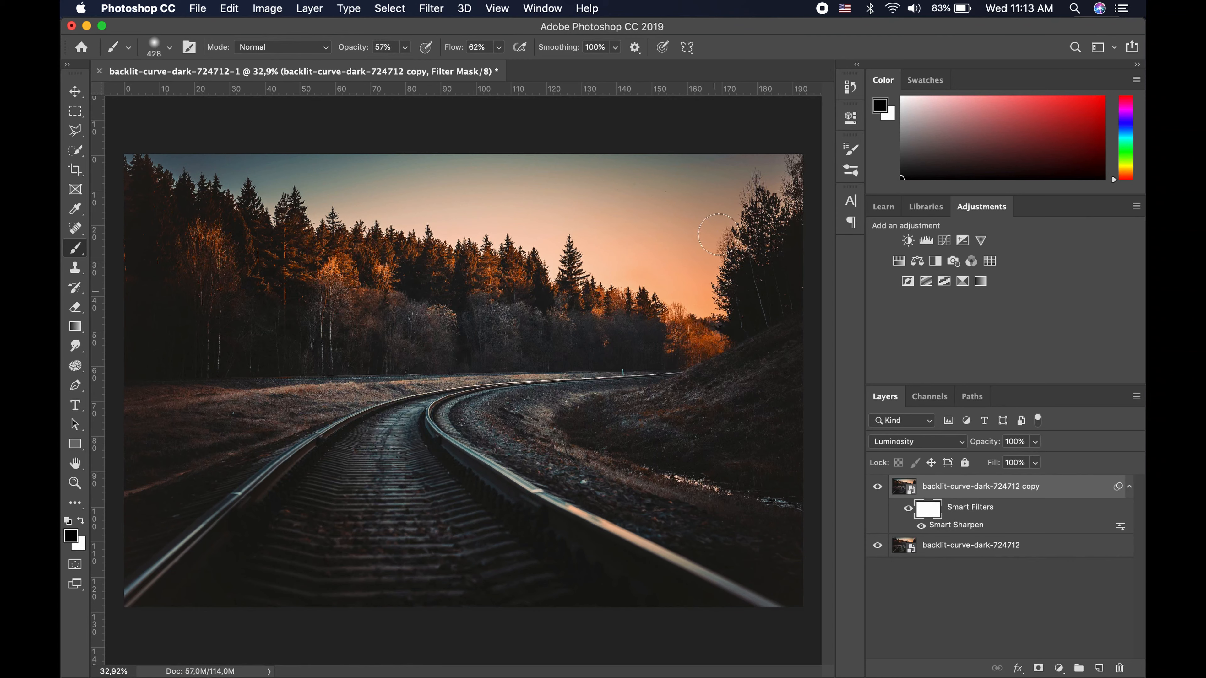
left_click_drag(784, 190, 759, 207)
left_click_drag(453, 51, 352, 53)
left_click_drag(271, 200, 296, 204)
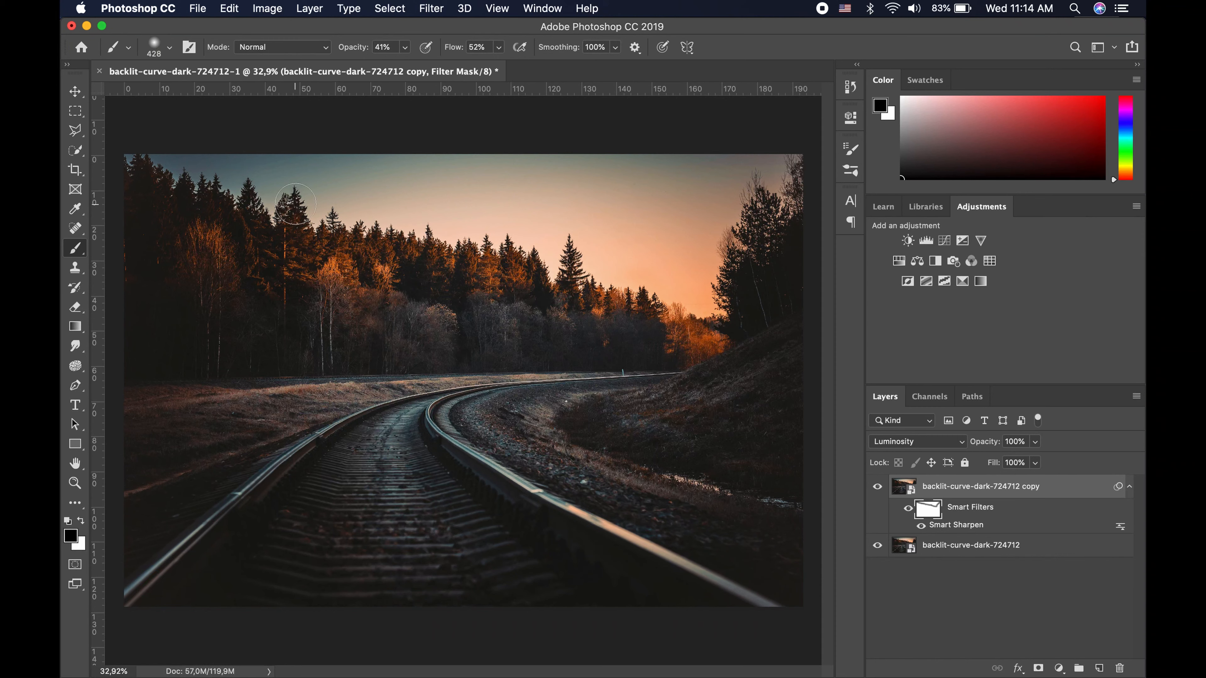
- Toggle the Smart Sharpen layer's visibility to compare the photo before and after sharpening
left_click(877, 492)
left_click(877, 492)
left_click(877, 492)
- Reopen the Smart Sharpen filter settings on the copied layer, apply them again and check the layer against the original
left_click(948, 530)
double_click(947, 526)
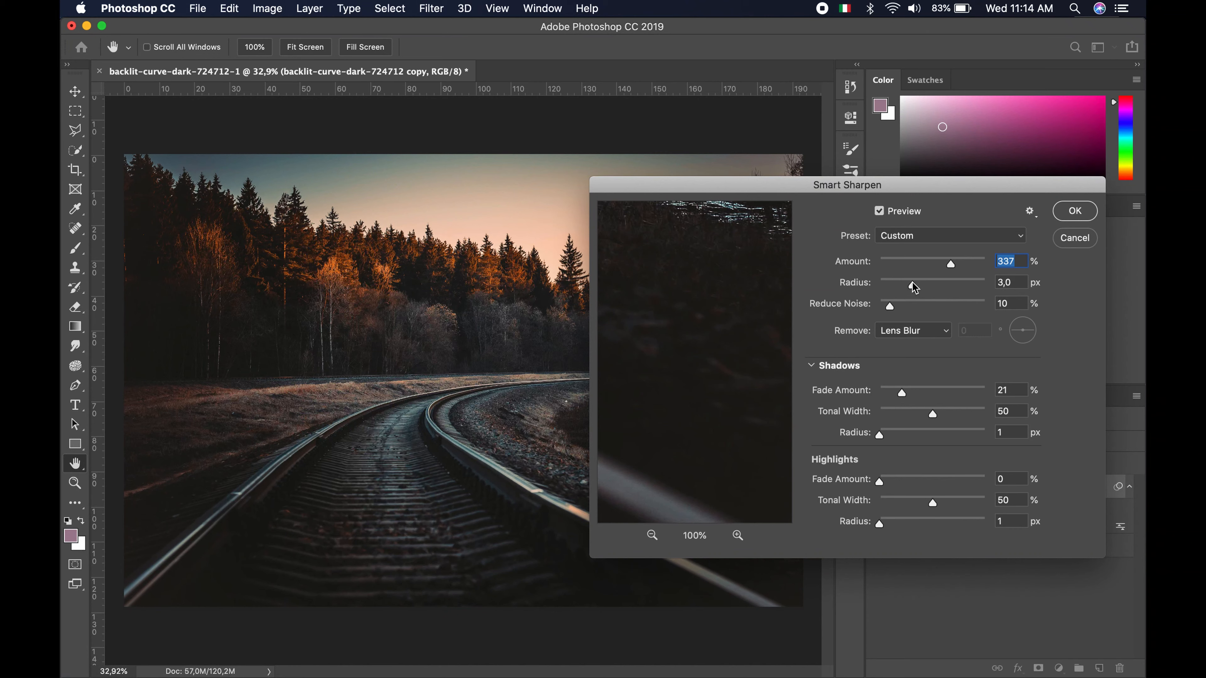
key("Tab")
left_click(1073, 217)
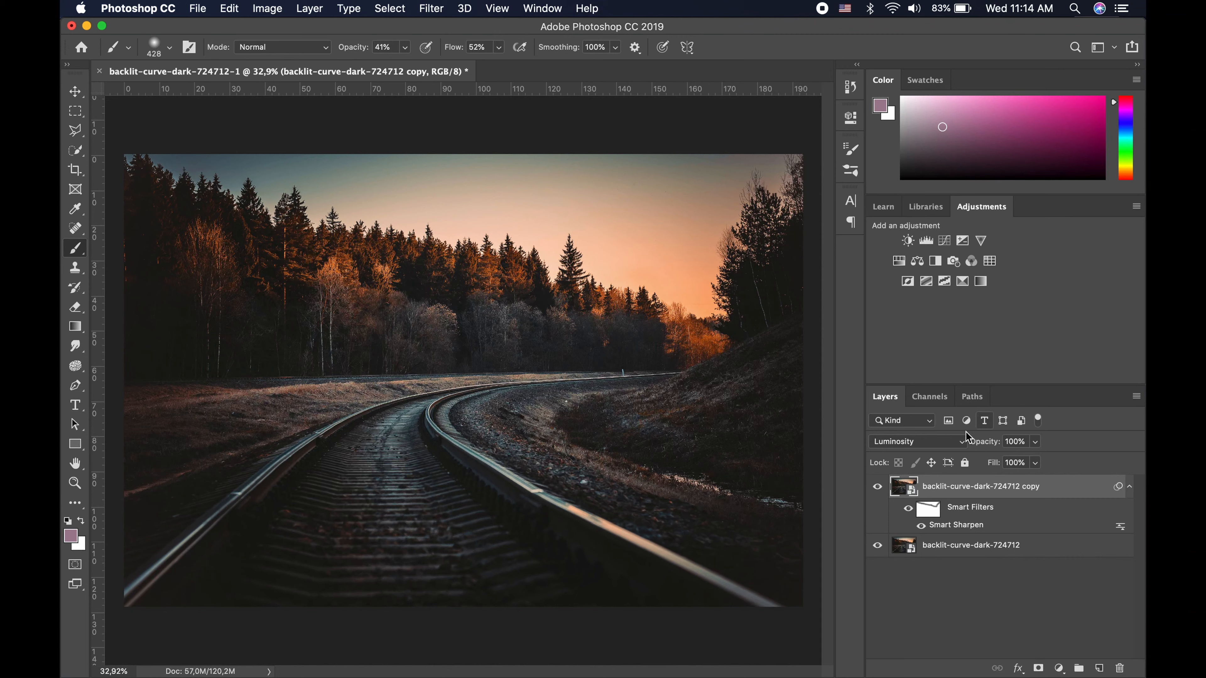
left_click(878, 489)
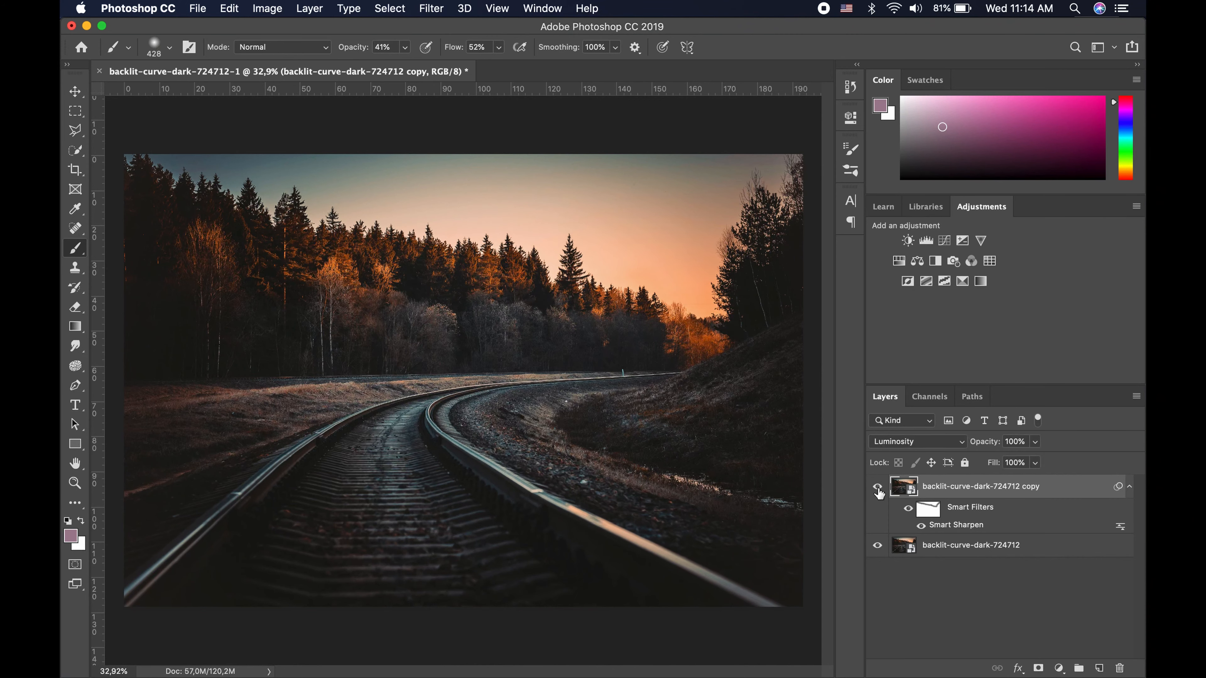